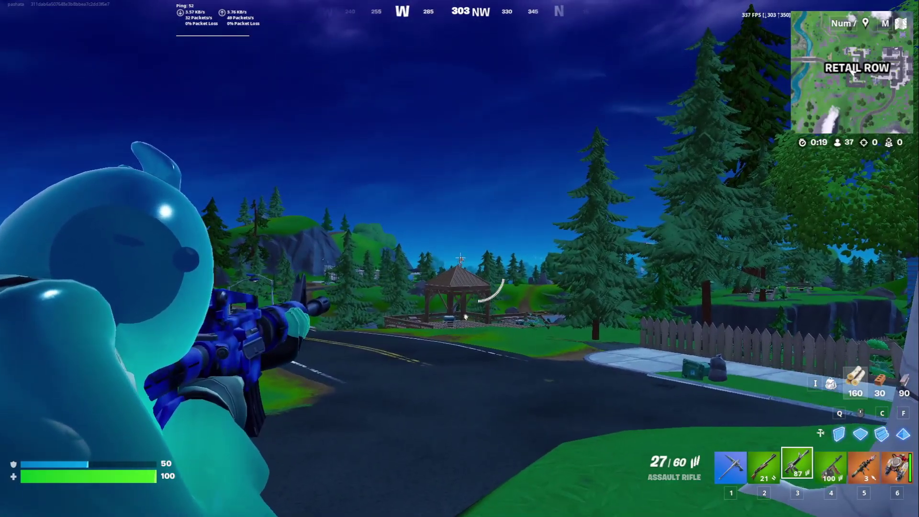
In Fortnite, run forward, sprint, fire the jetpack and switch to weapon slot 2.
key(w)
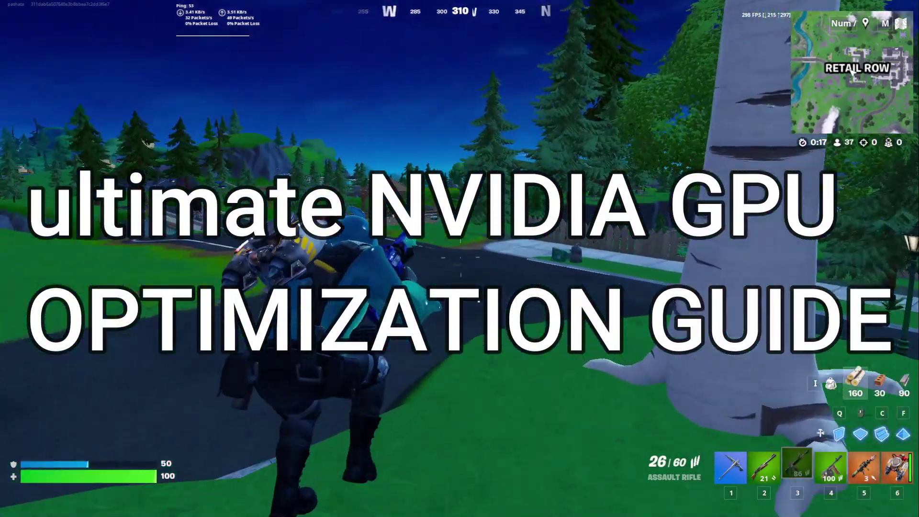
key(shift)
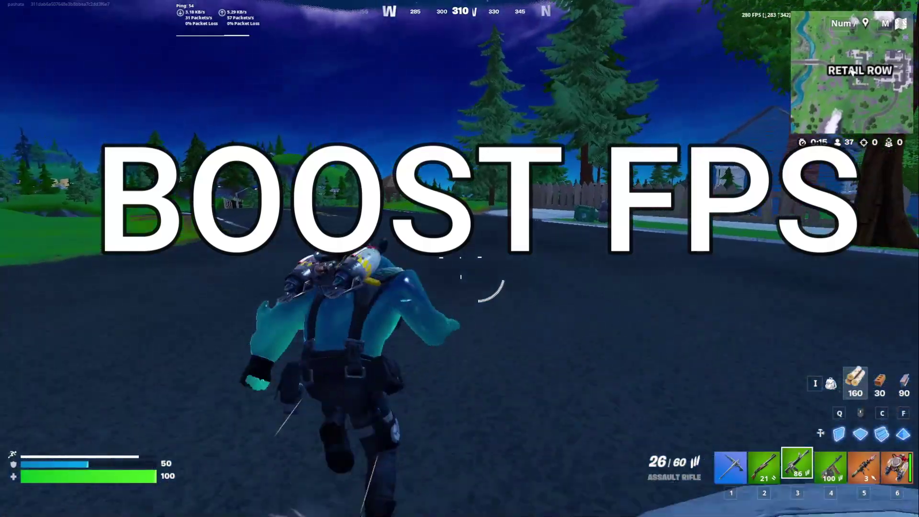
key(space)
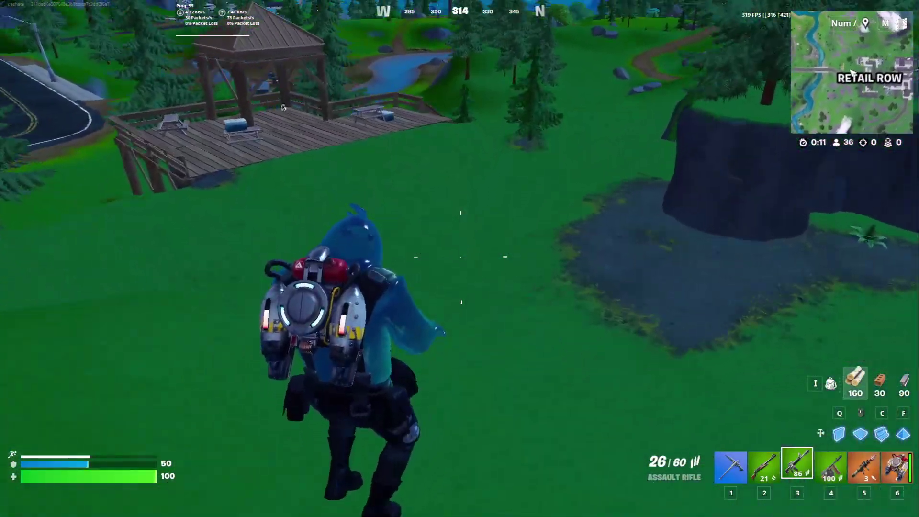
key(2)
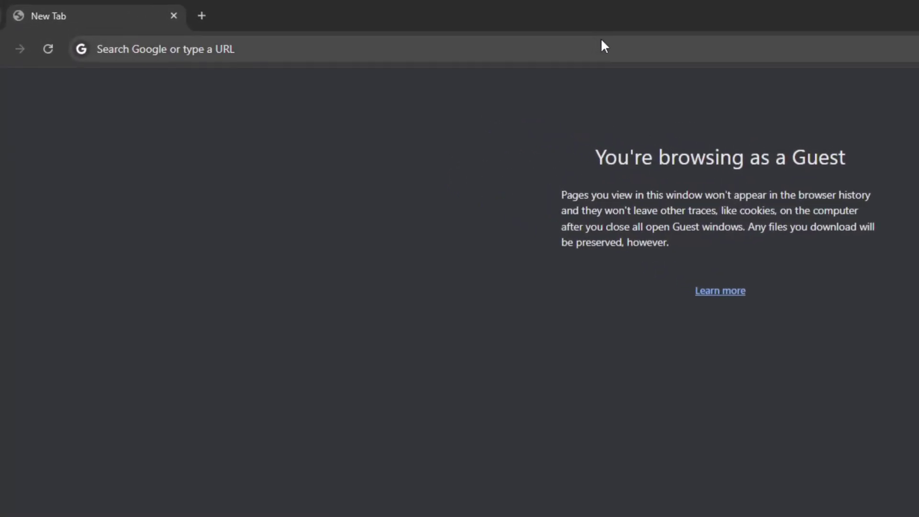
Go to discord.gg/riptwe, open #yt-tweaks, then download and keep the NVIDIA GPU Optimization PACK zip.
click(594, 48)
text(discord.g)
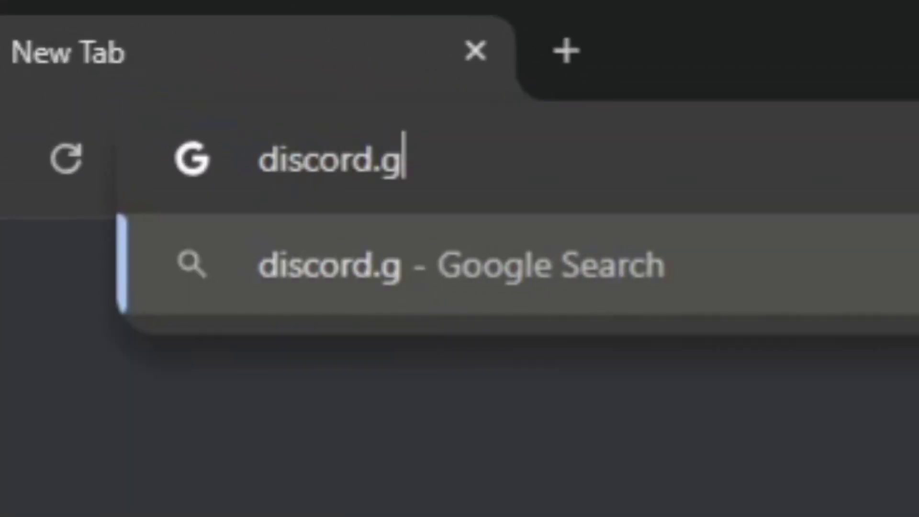
text(g/riptwe)
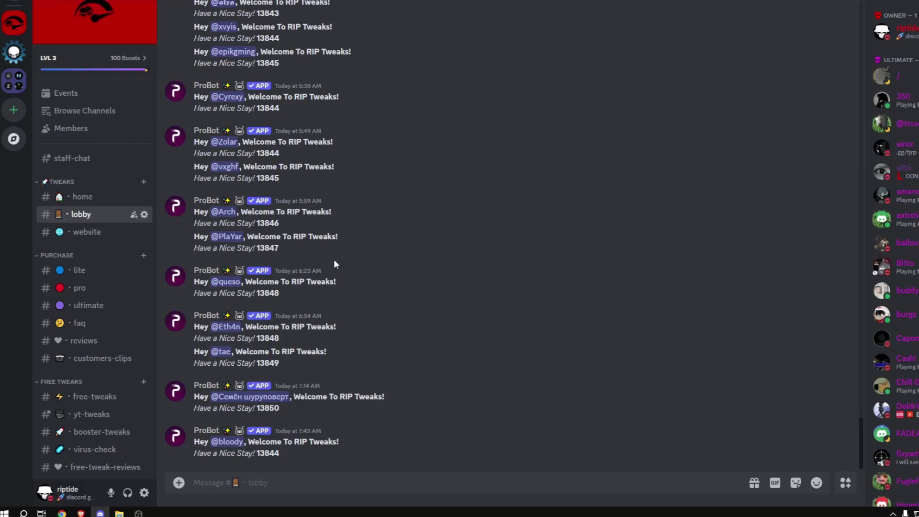
click(87, 414)
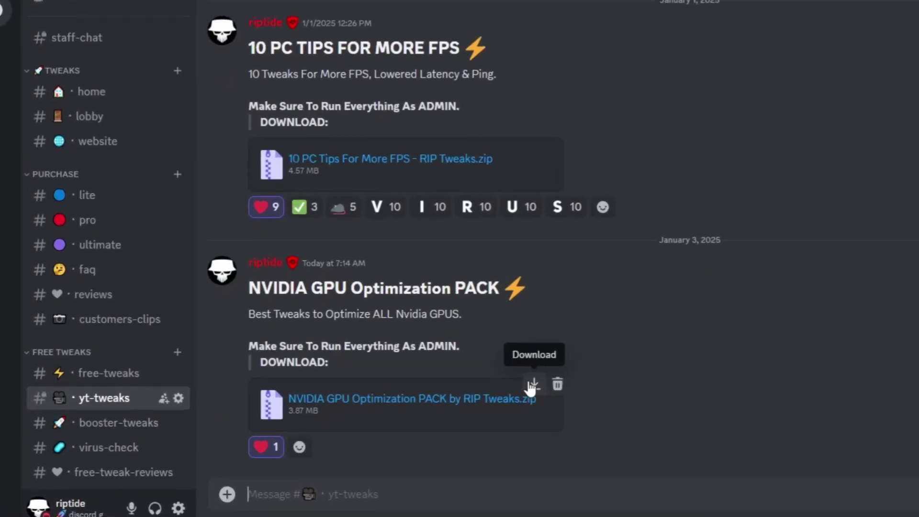
click(533, 385)
click(715, 210)
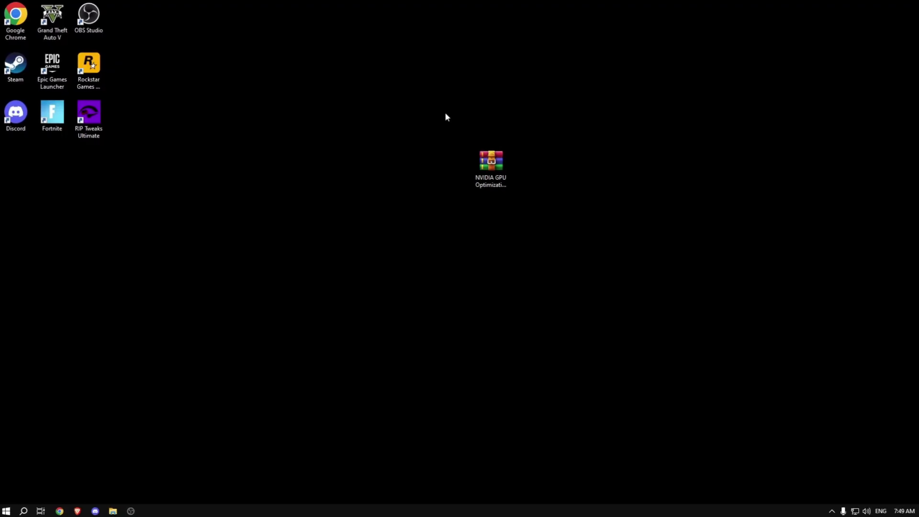
Open the downloaded zip with Windows Explorer and drag the pack folder onto the desktop.
drag(490, 161, 463, 145)
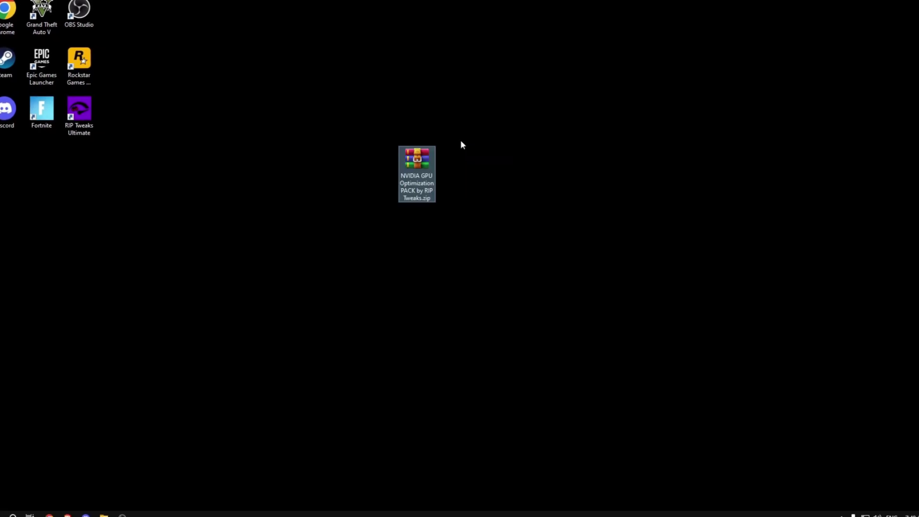
right_click(421, 157)
mouse_move(593, 238)
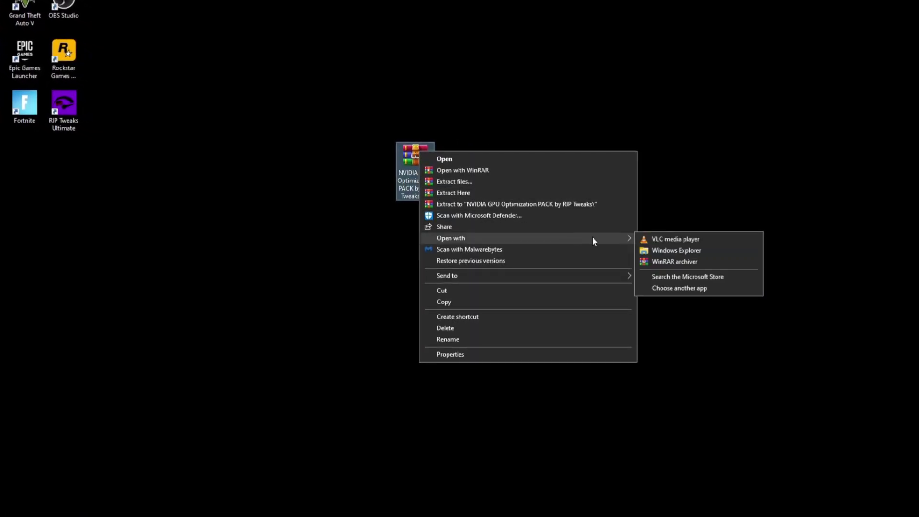
click(676, 250)
drag(323, 153, 532, 165)
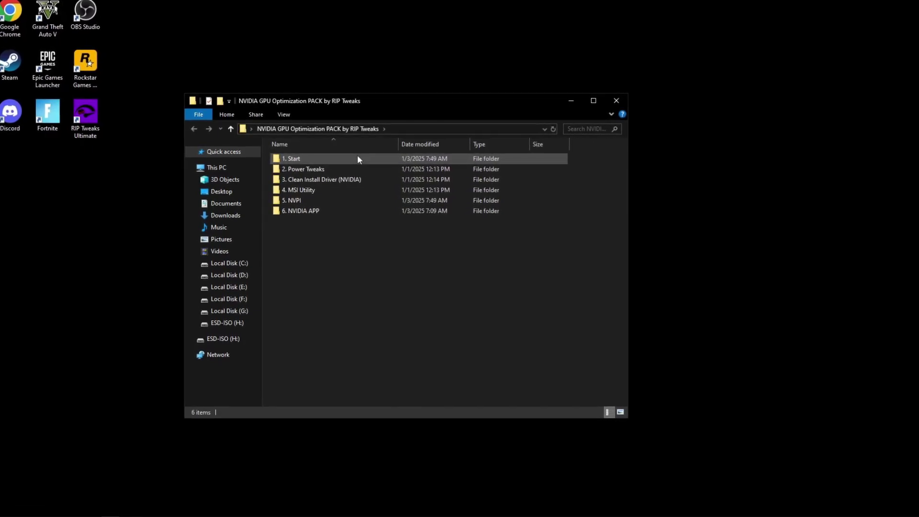
From 1. Start's Restore Point shortcut, create a restore point named 'business going big'.
double_click(360, 155)
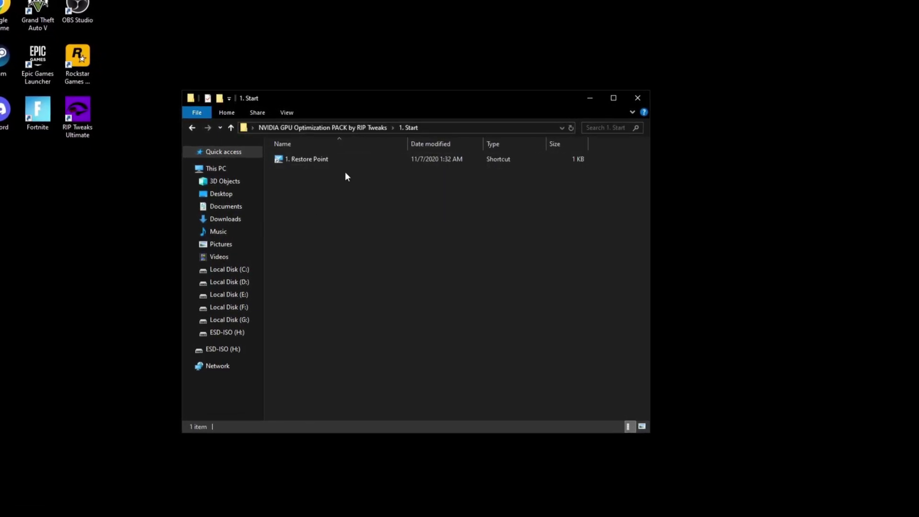
double_click(326, 162)
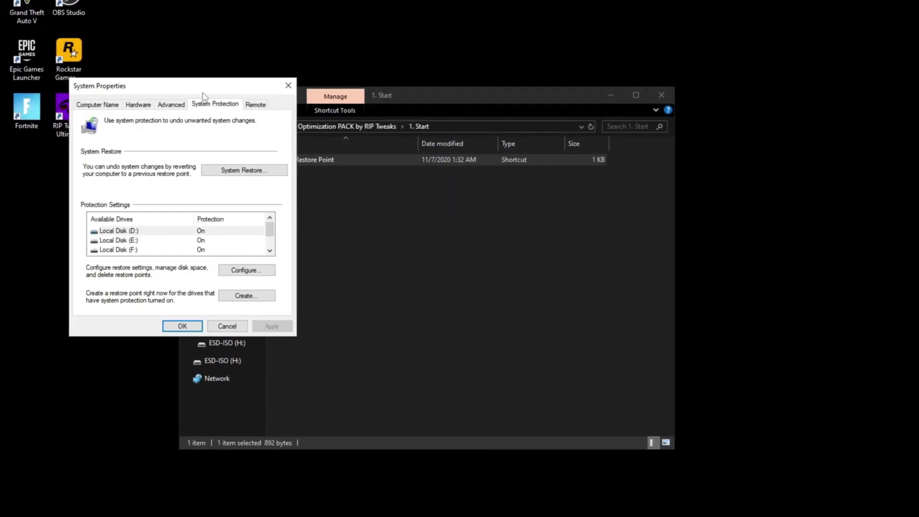
click(390, 311)
text(business going big)
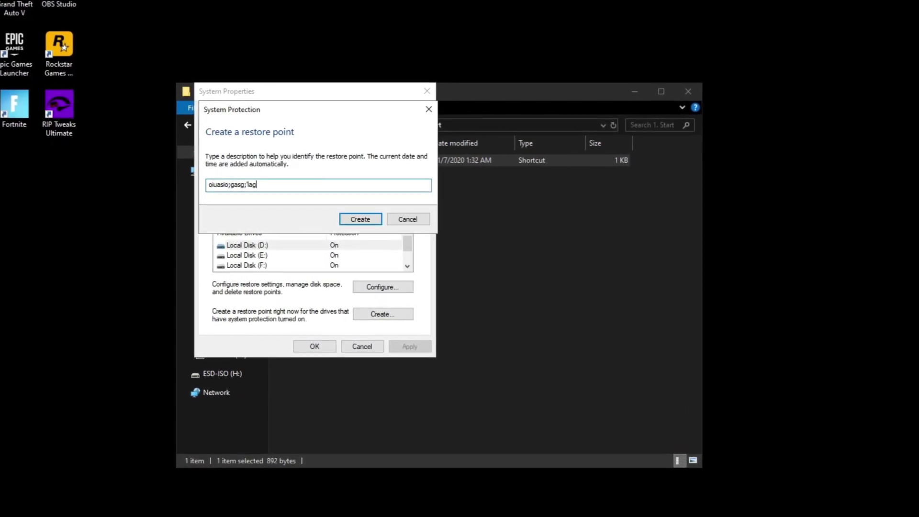
key(Return)
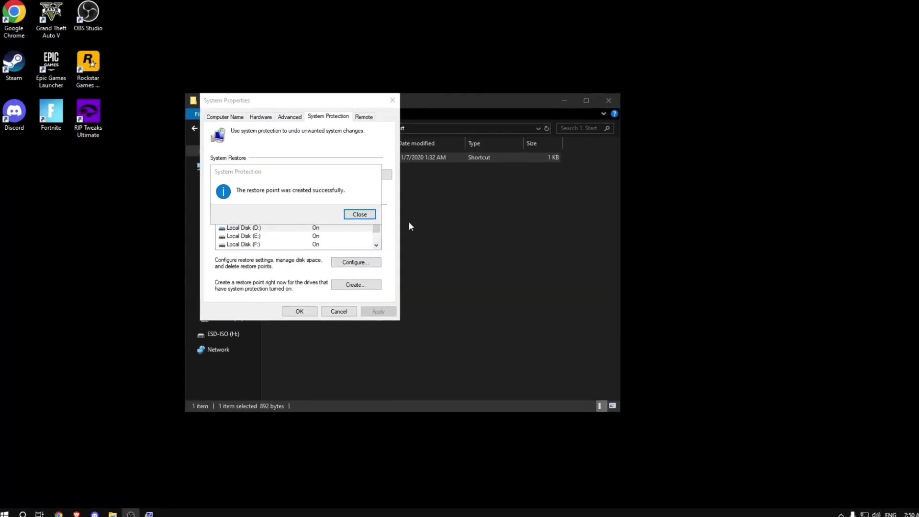
Dismiss the restore point success message, close System Properties, and return to the pack folder.
click(360, 214)
drag(249, 100, 146, 100)
click(290, 100)
click(332, 125)
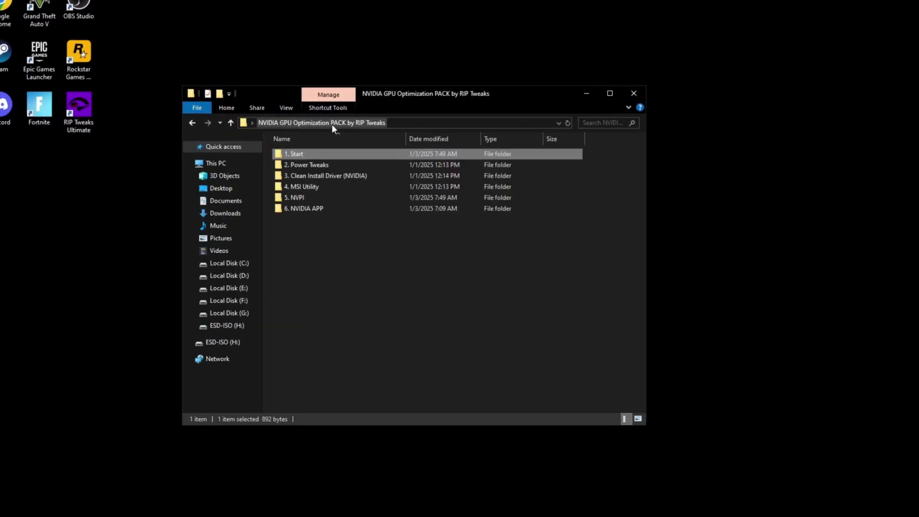
Run Power Tweaks (!).bat from 2. Power Tweaks as administrator, then go back to the pack root.
double_click(352, 166)
click(348, 146)
right_click(361, 147)
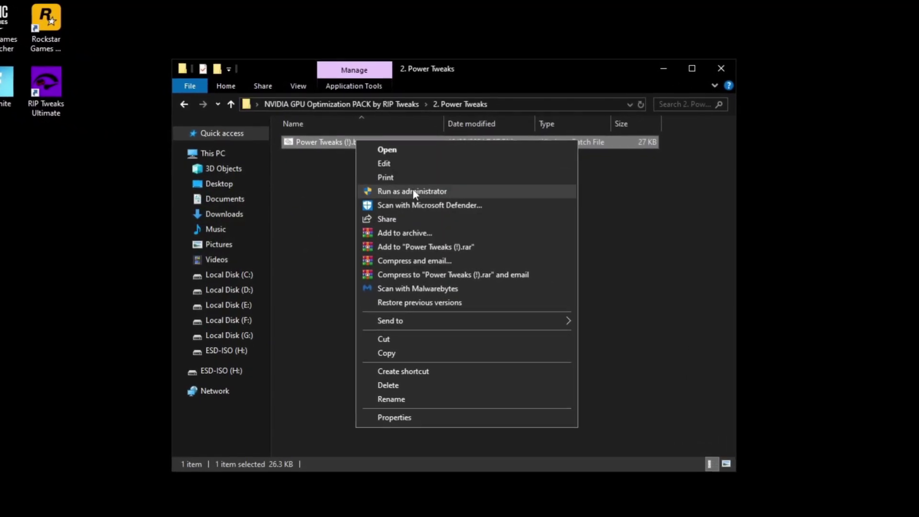
click(402, 187)
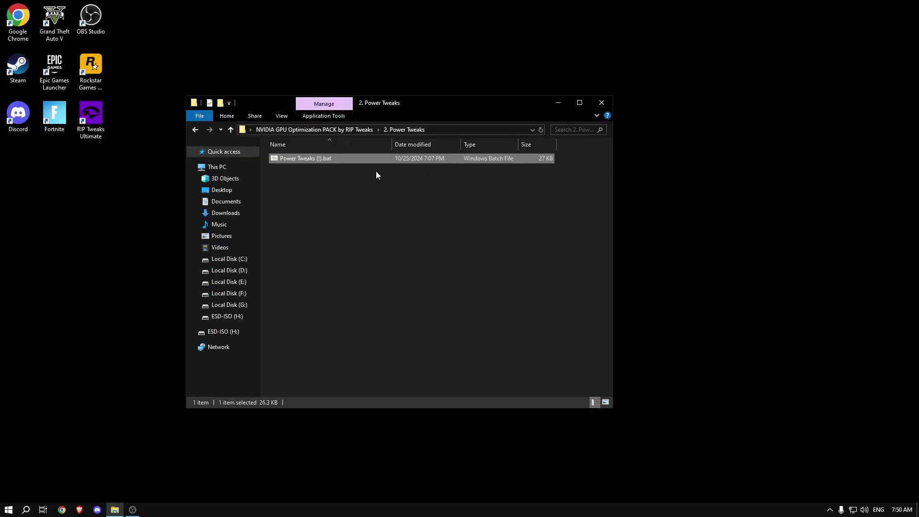
key(alt+Left)
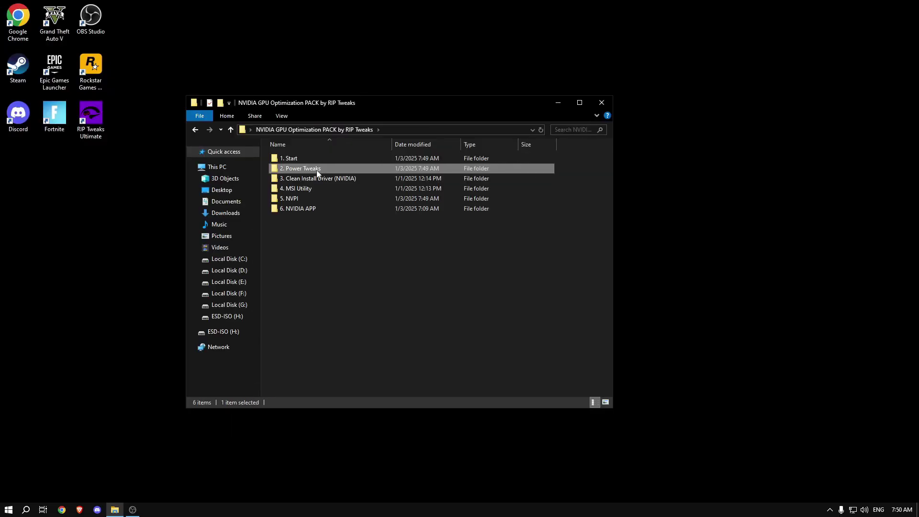
Launch NVCleanstall from 3. Clean Install Driver (NVIDIA) with the best driver and recommended components.
double_click(324, 180)
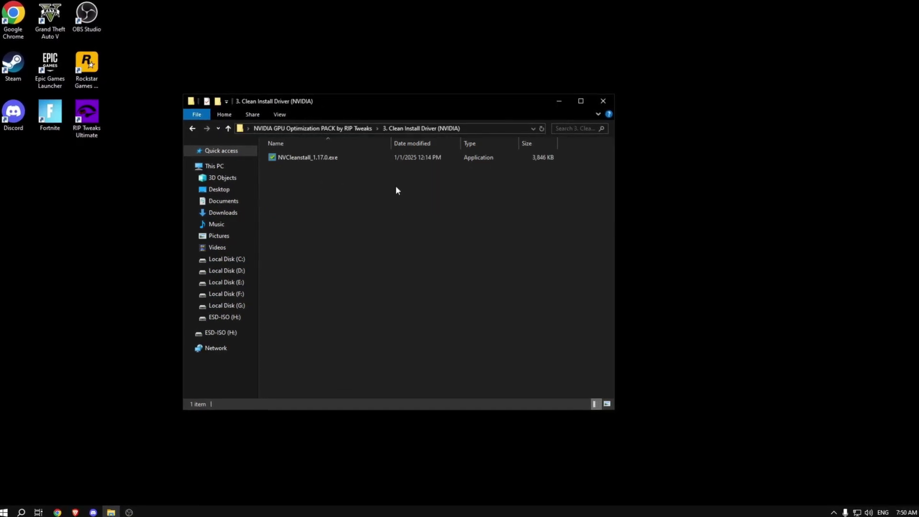
key(Down)
key(Return)
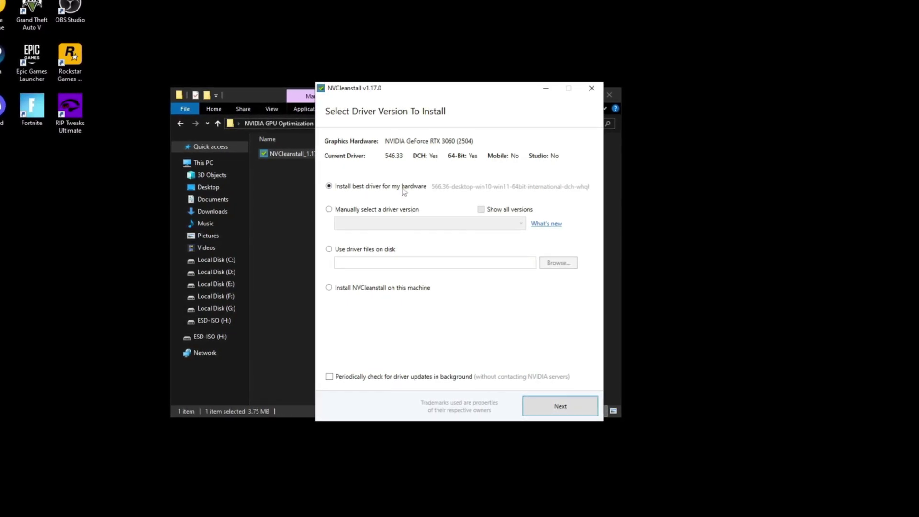
click(575, 405)
click(501, 389)
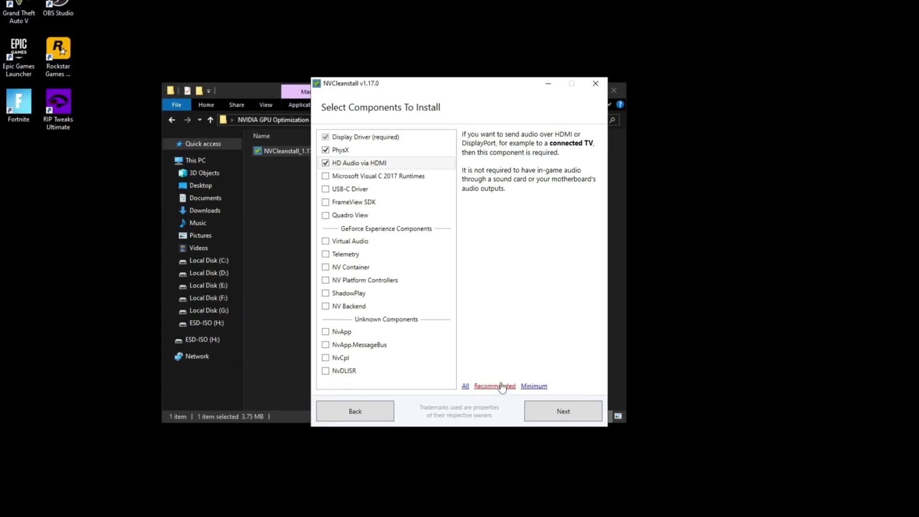
click(572, 407)
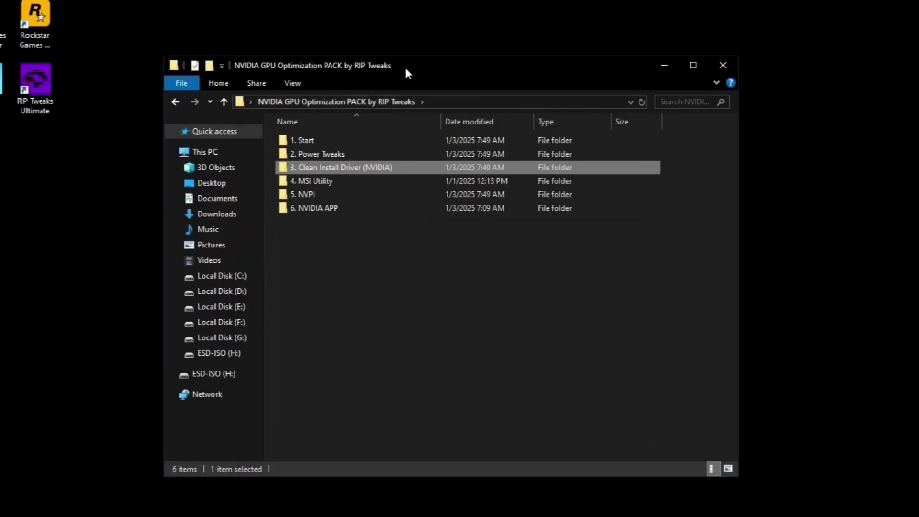
Run MSI_util_v3.exe from the 4. MSI Utility folder as administrator.
double_click(364, 181)
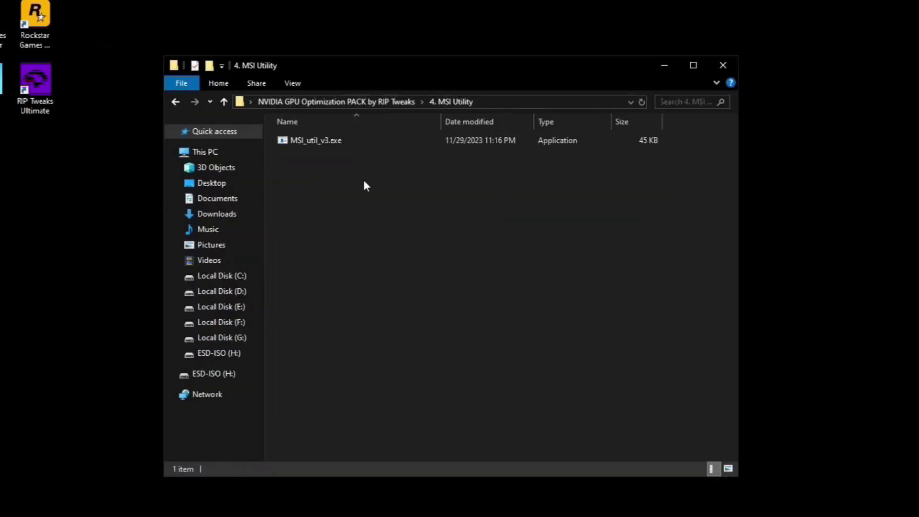
right_click(350, 139)
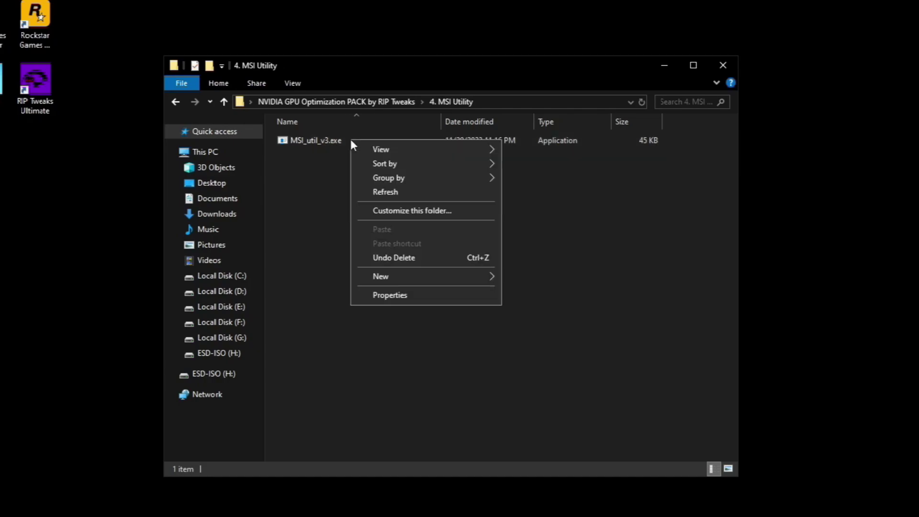
right_click(336, 140)
click(378, 167)
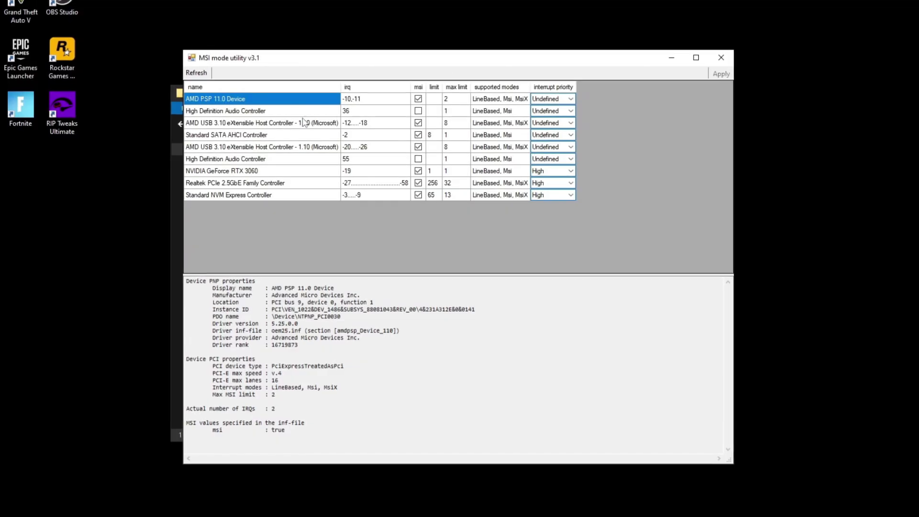
Set the NVIDIA GeForce RTX 3060's interrupt priority to High and apply.
click(267, 173)
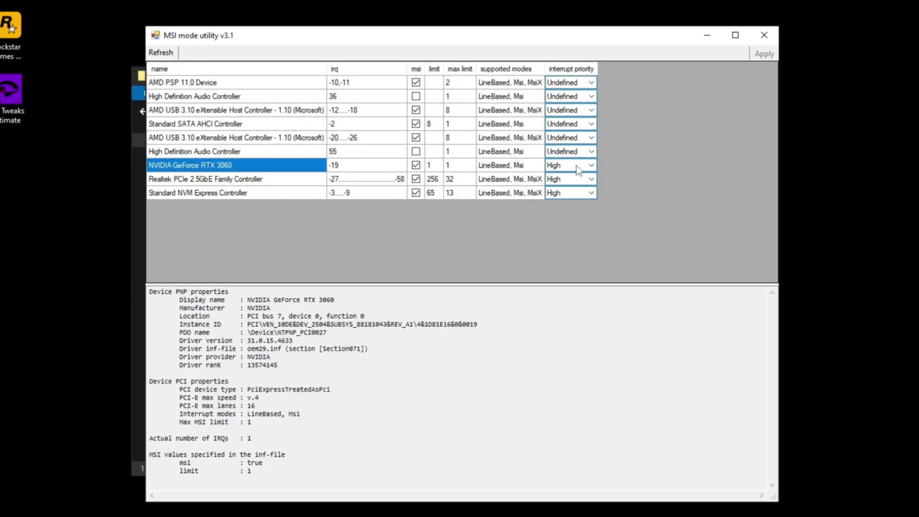
click(574, 168)
click(579, 167)
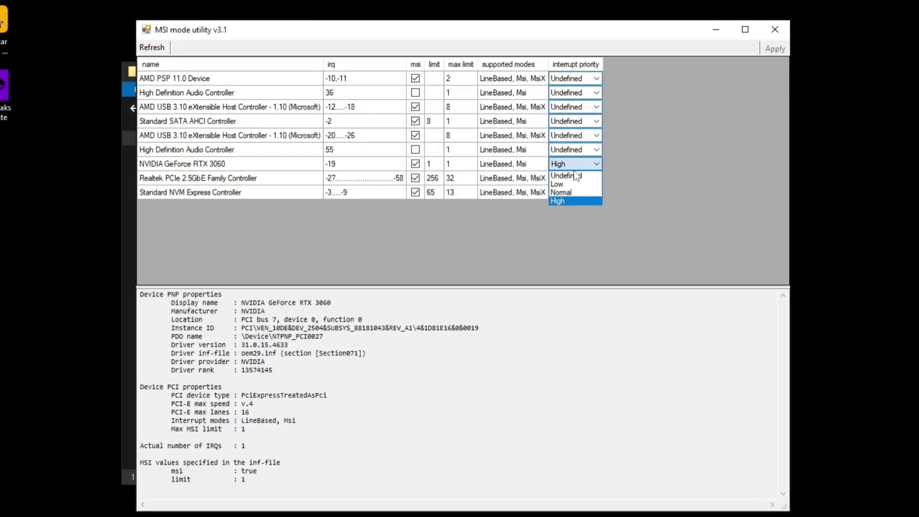
click(571, 176)
click(575, 164)
click(575, 200)
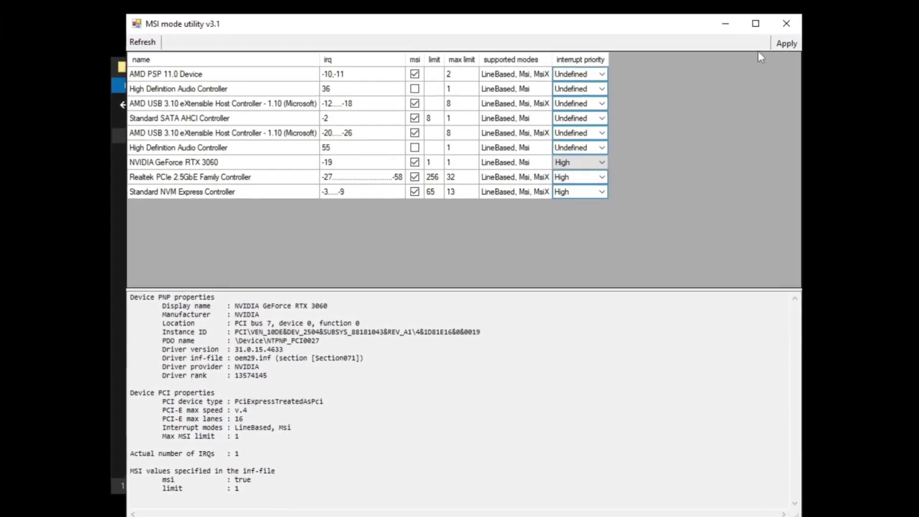
click(790, 42)
Close the MSI utility and launch NVIDIA Profile Inspector from the 5. NVPI folder.
click(790, 21)
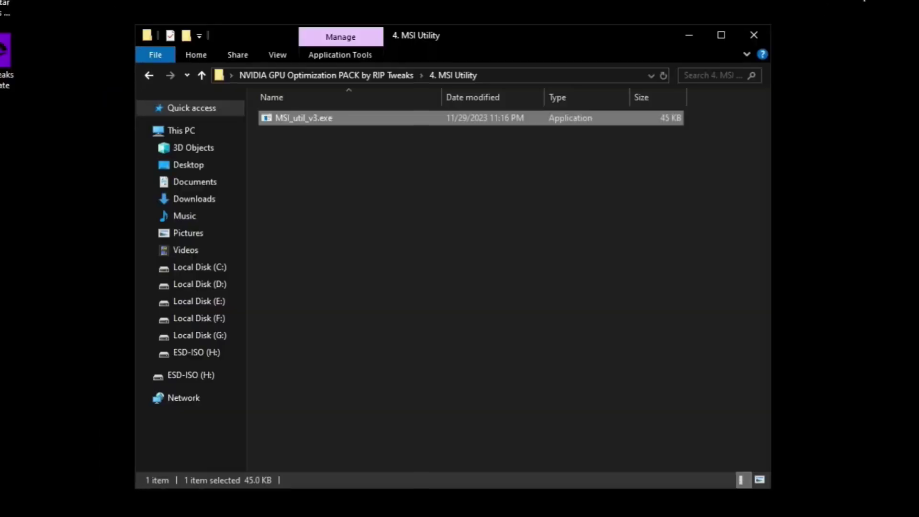
click(381, 75)
double_click(348, 176)
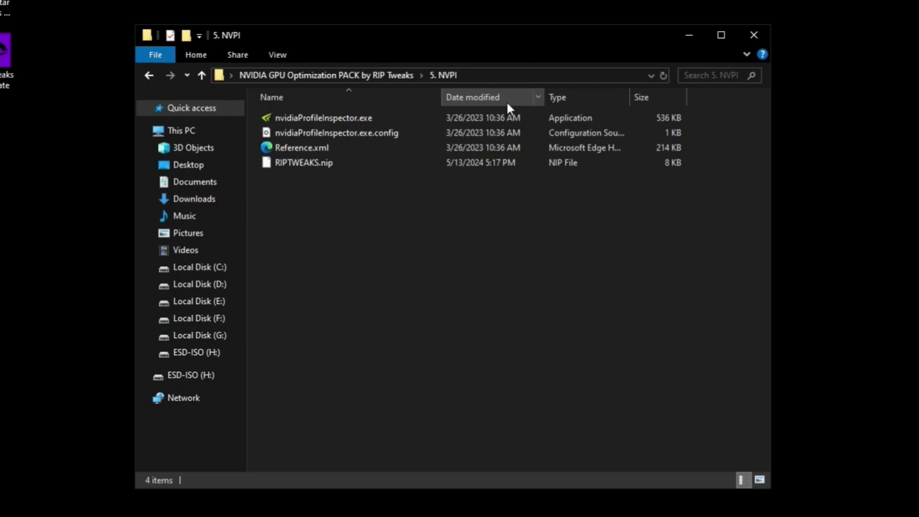
double_click(471, 118)
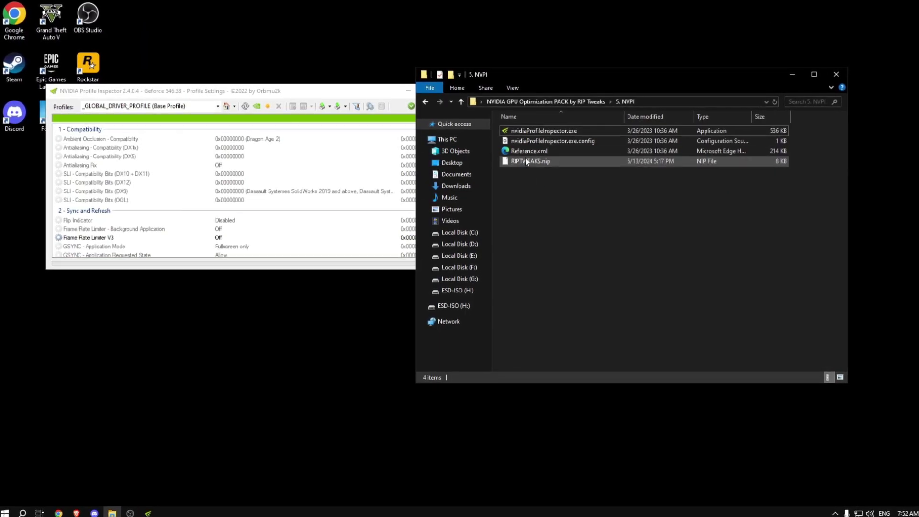
Import RIPTWEAKS.nip into Profile Inspector and apply the profile changes.
drag(525, 161, 307, 206)
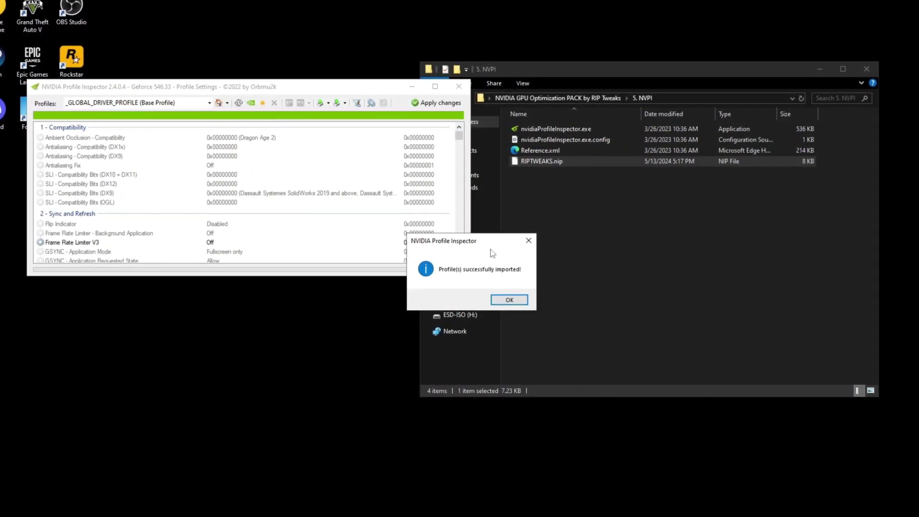
click(511, 302)
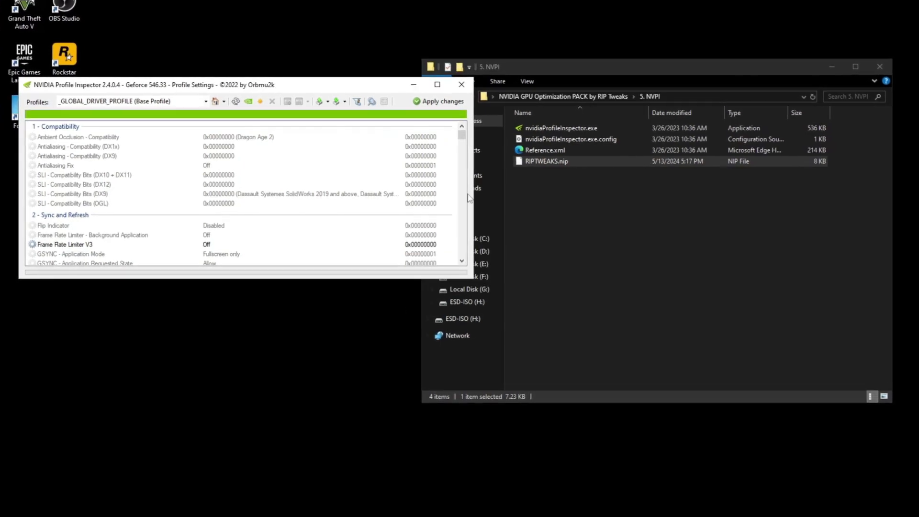
click(441, 102)
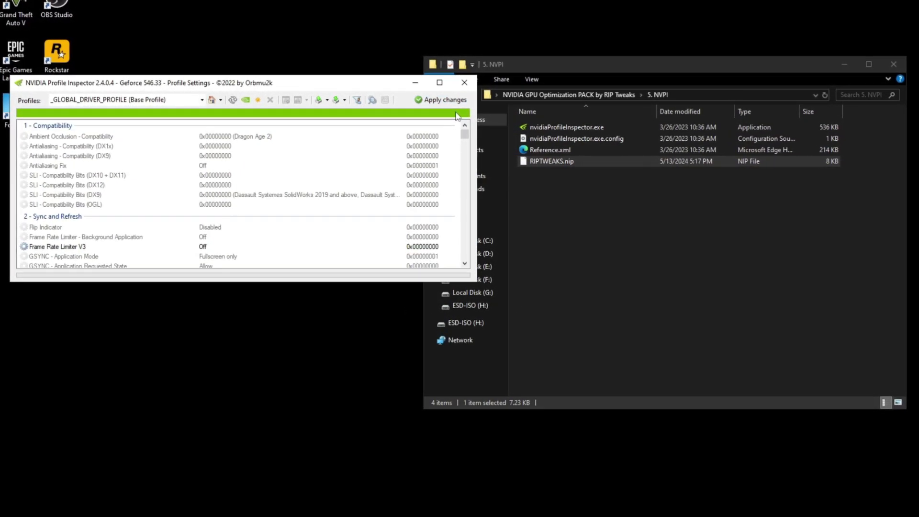
Close Profile Inspector, then run NVIDIA APP.bat from 6. NVIDIA APP, choosing the browser profile.
click(464, 85)
click(561, 93)
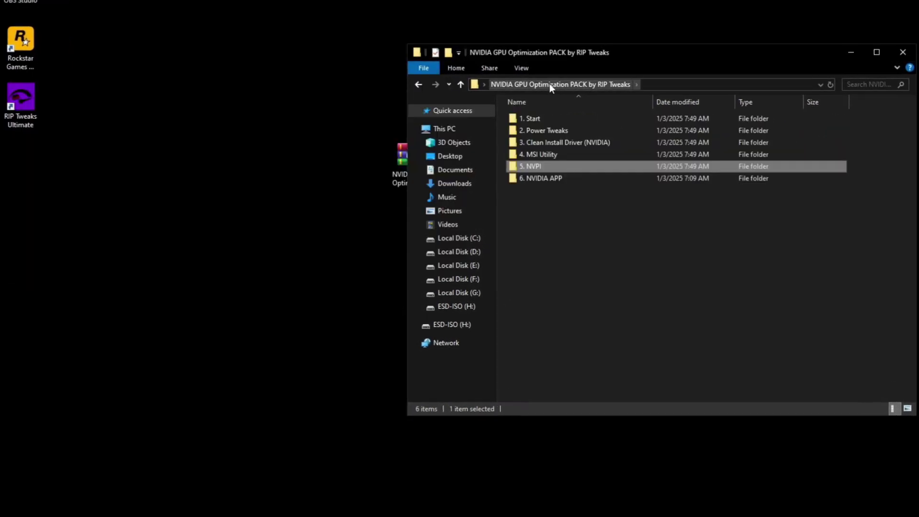
double_click(536, 178)
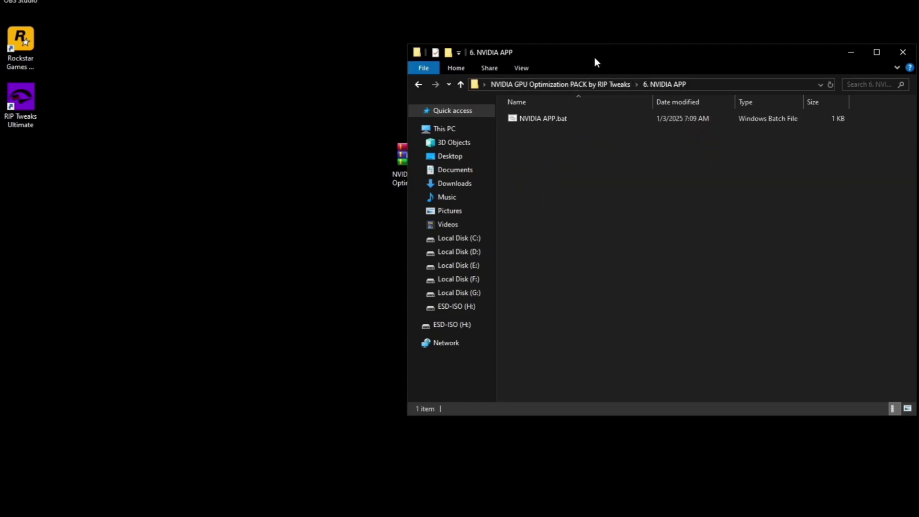
drag(594, 57, 457, 53)
double_click(445, 107)
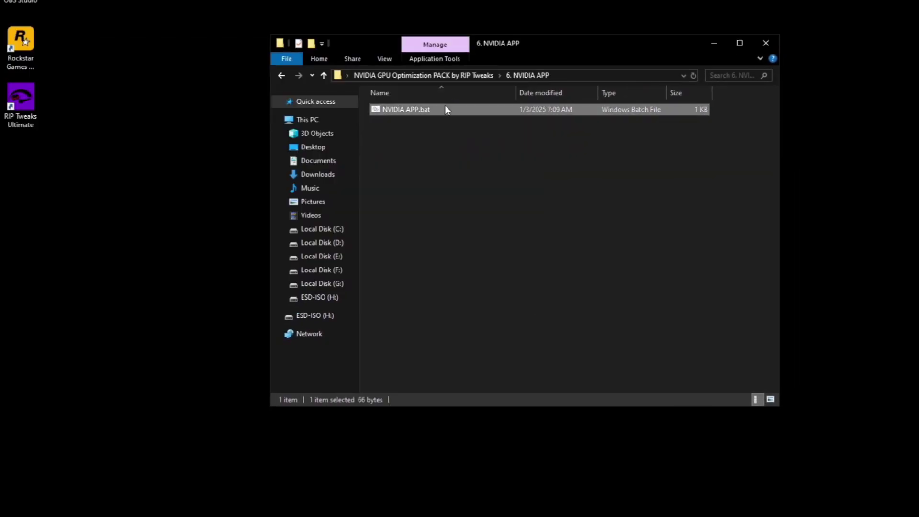
click(410, 311)
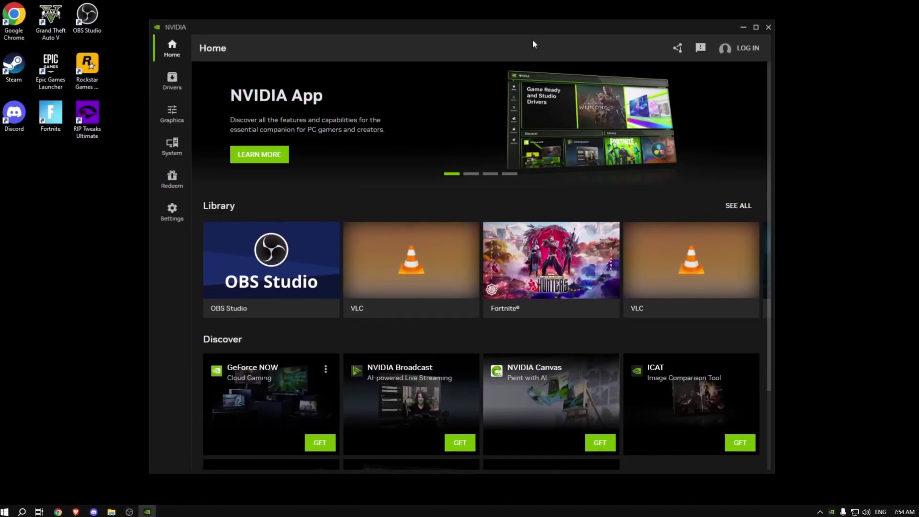
Show the Drivers page listing GeForce Game Ready Driver 566.36 as downloaded.
click(171, 79)
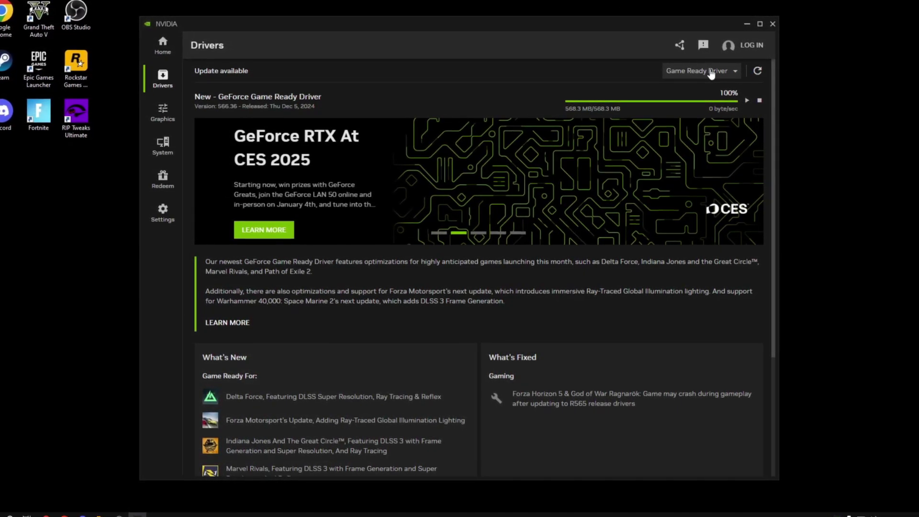
Under System > Performance, switch on Automatic Tuning for the RTX 3060.
click(175, 151)
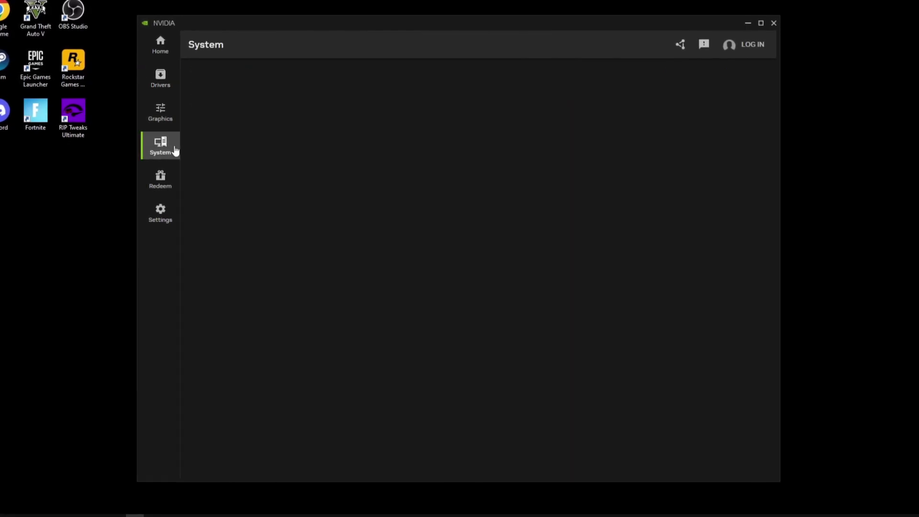
click(336, 72)
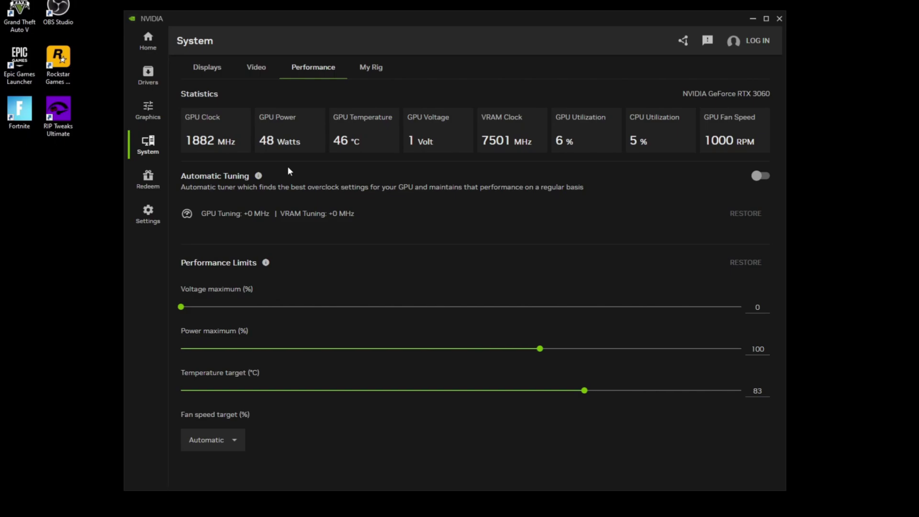
click(758, 177)
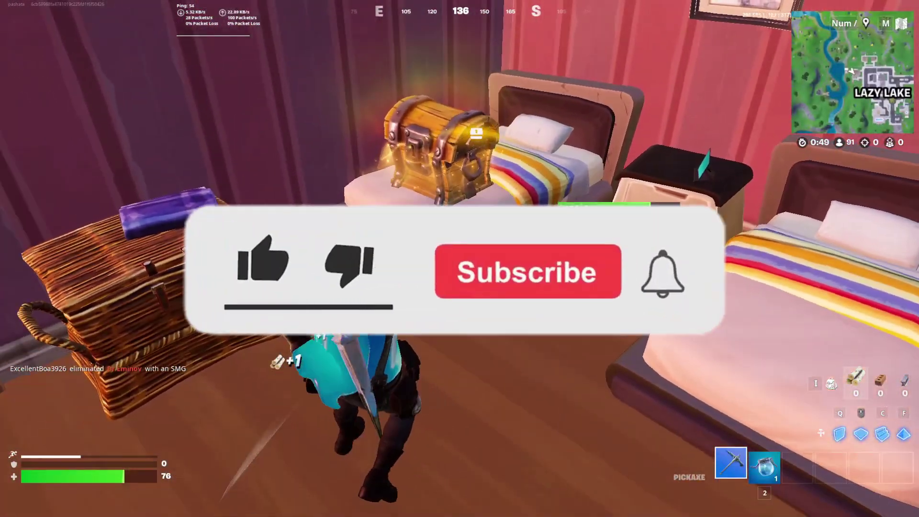
Pickaxe the bedroom furniture for 4 wood, then begin searching the chest beside it.
click(460, 258)
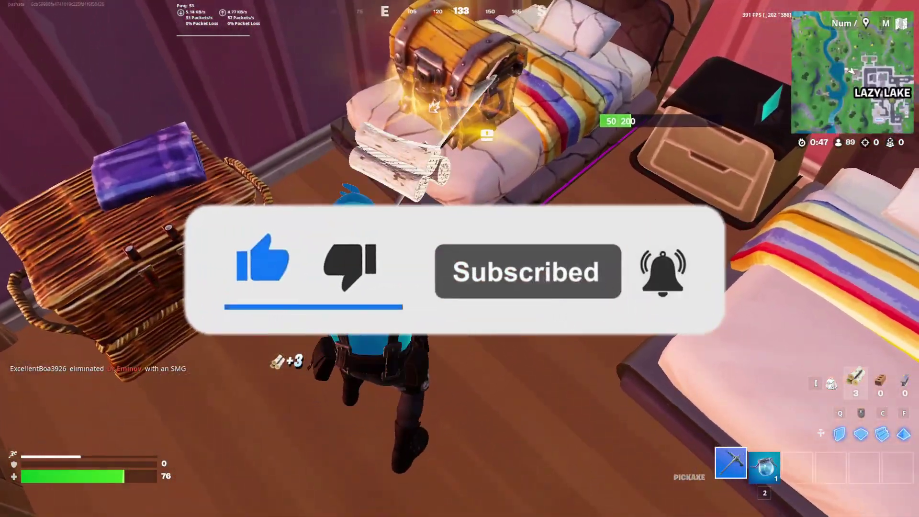
click(460, 259)
key(e)
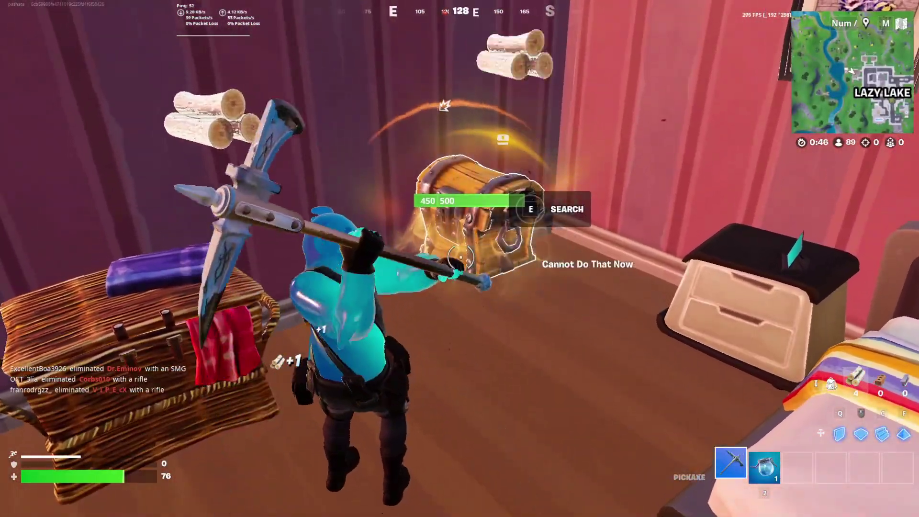